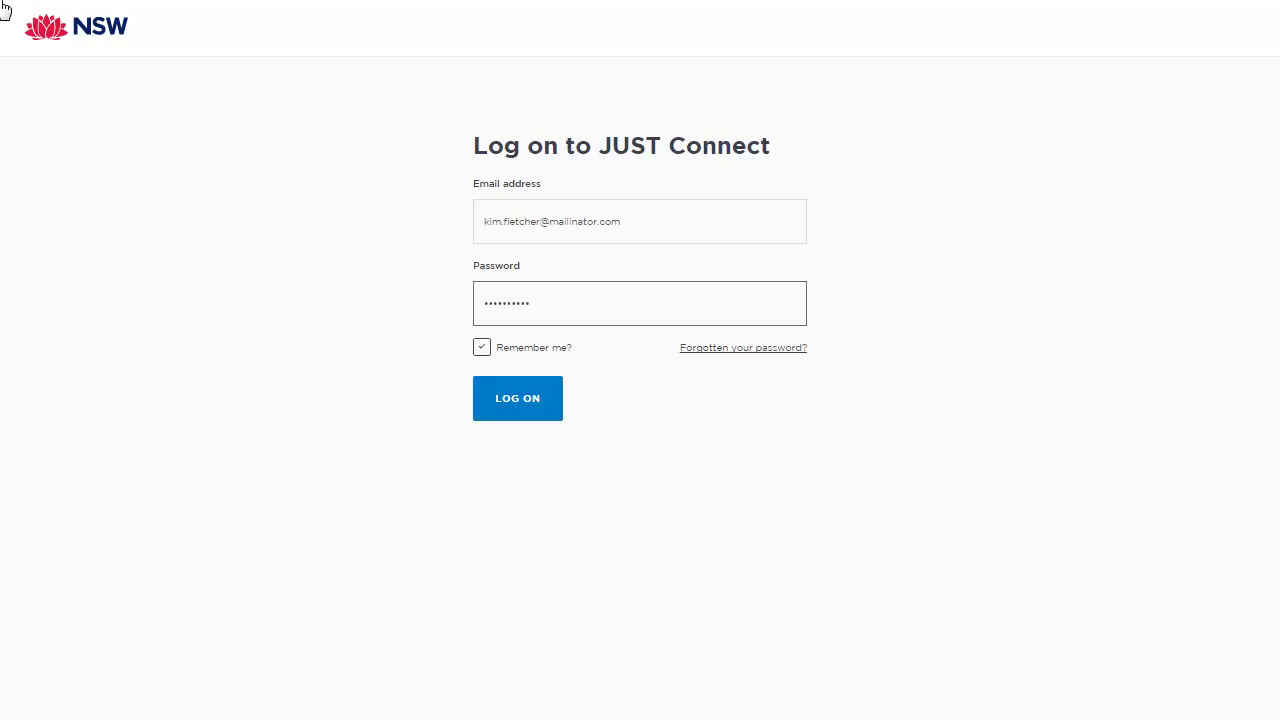
Step: Log on to JUST Connect with the account's email address and password
{"action": "left_click", "coordinate": [535, 412]}
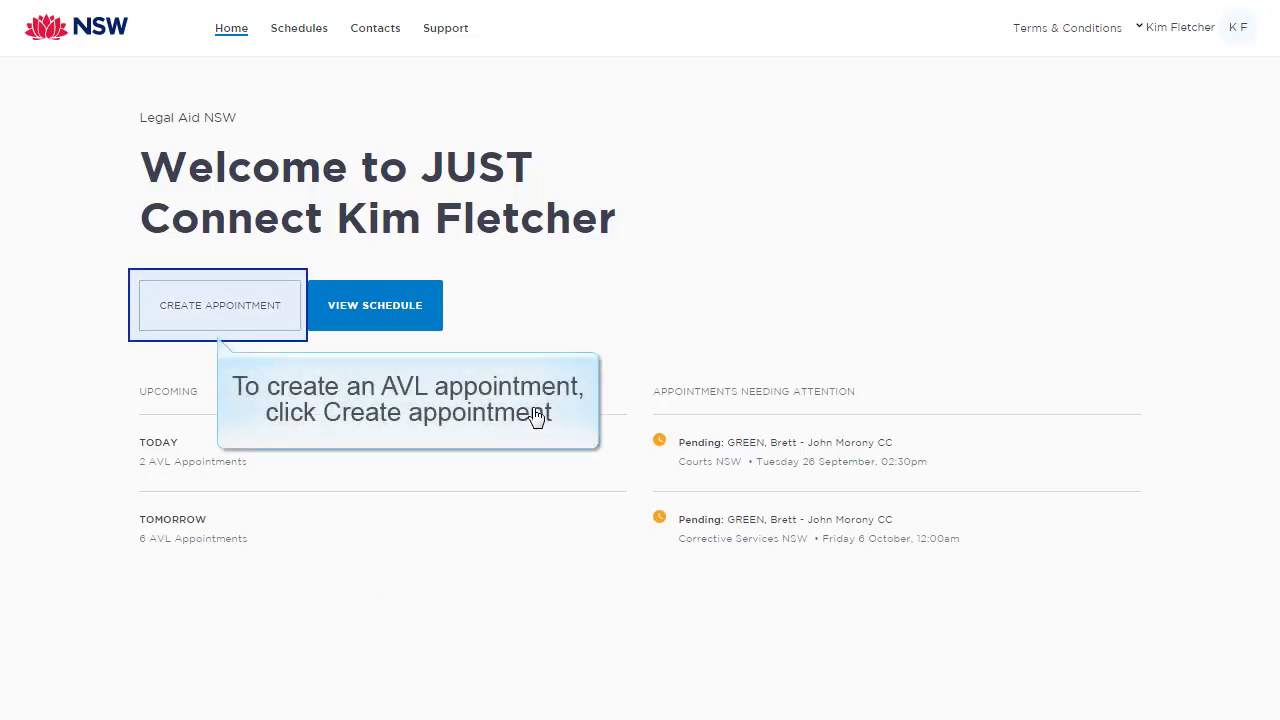
Step: Create a Correctional Meeting by Video with jurisdiction Local Court and purpose Conference with Client
{"action": "left_click", "coordinate": [234, 317]}
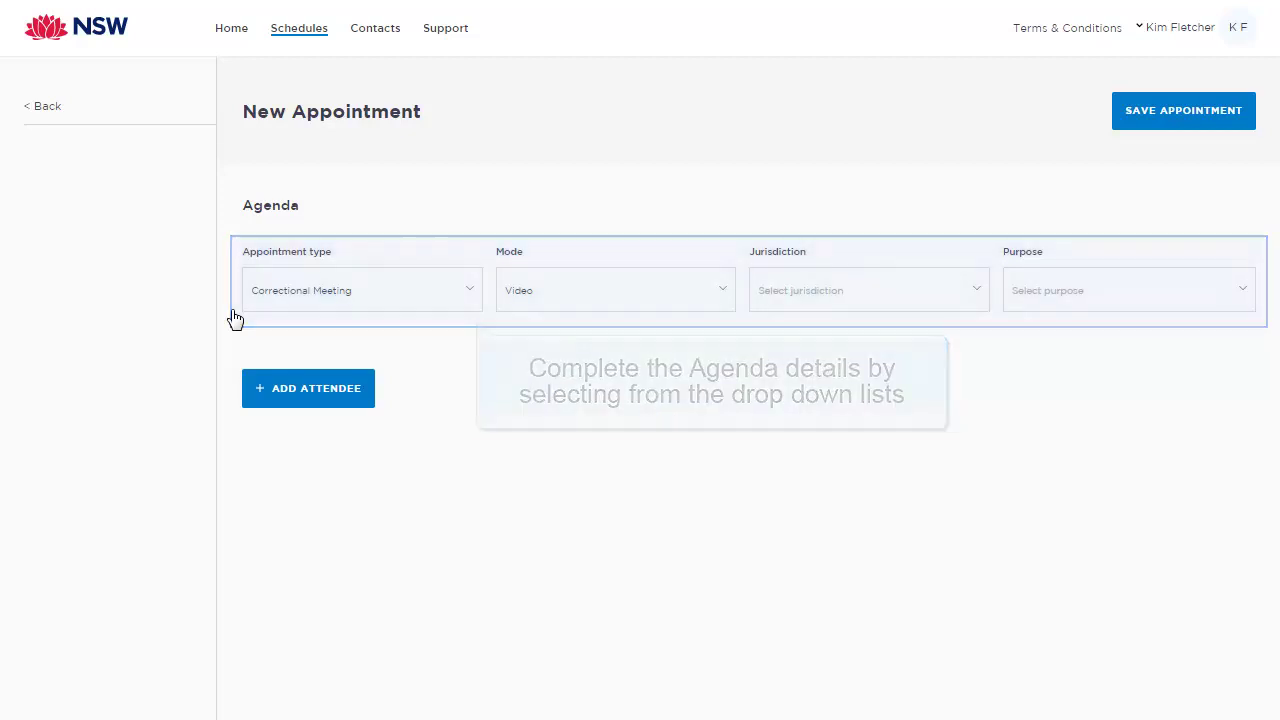
{"action": "left_click", "coordinate": [463, 290]}
{"action": "left_click", "coordinate": [463, 290]}
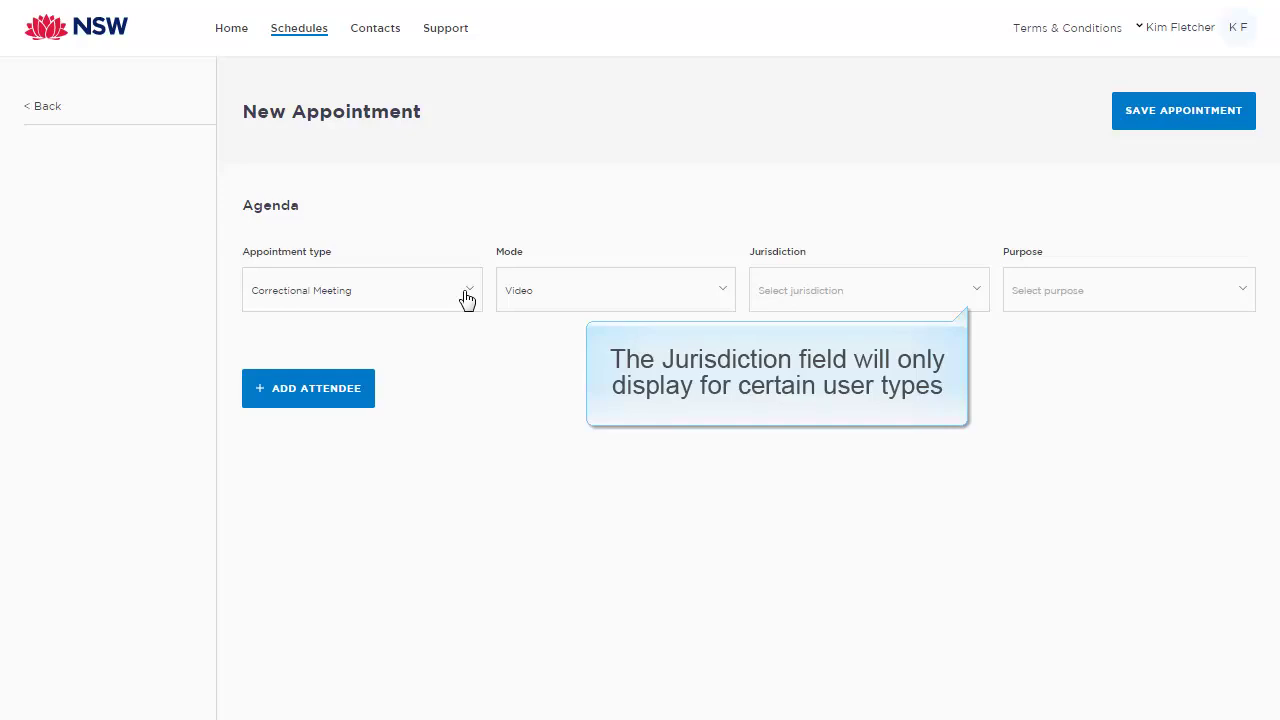
{"action": "left_click", "coordinate": [976, 290]}
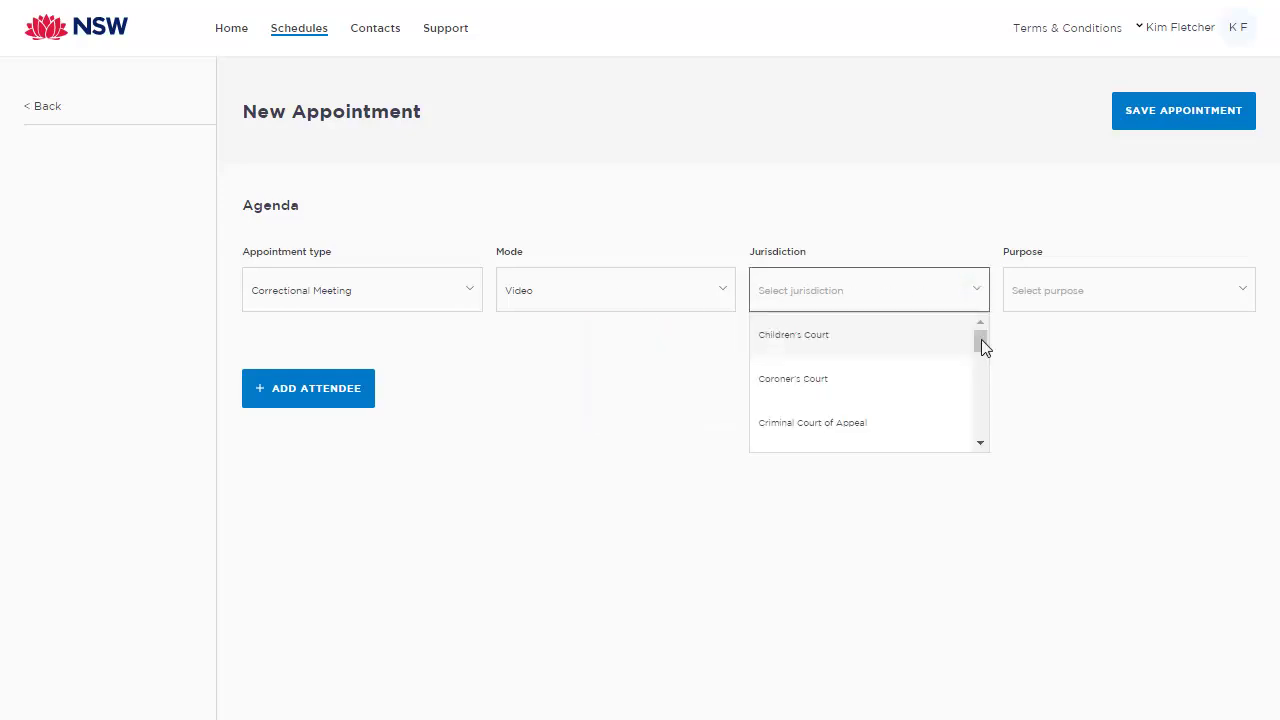
{"action": "left_click_drag", "start_coordinate": [983, 345], "coordinate": [986, 394]}
{"action": "left_click", "coordinate": [820, 420]}
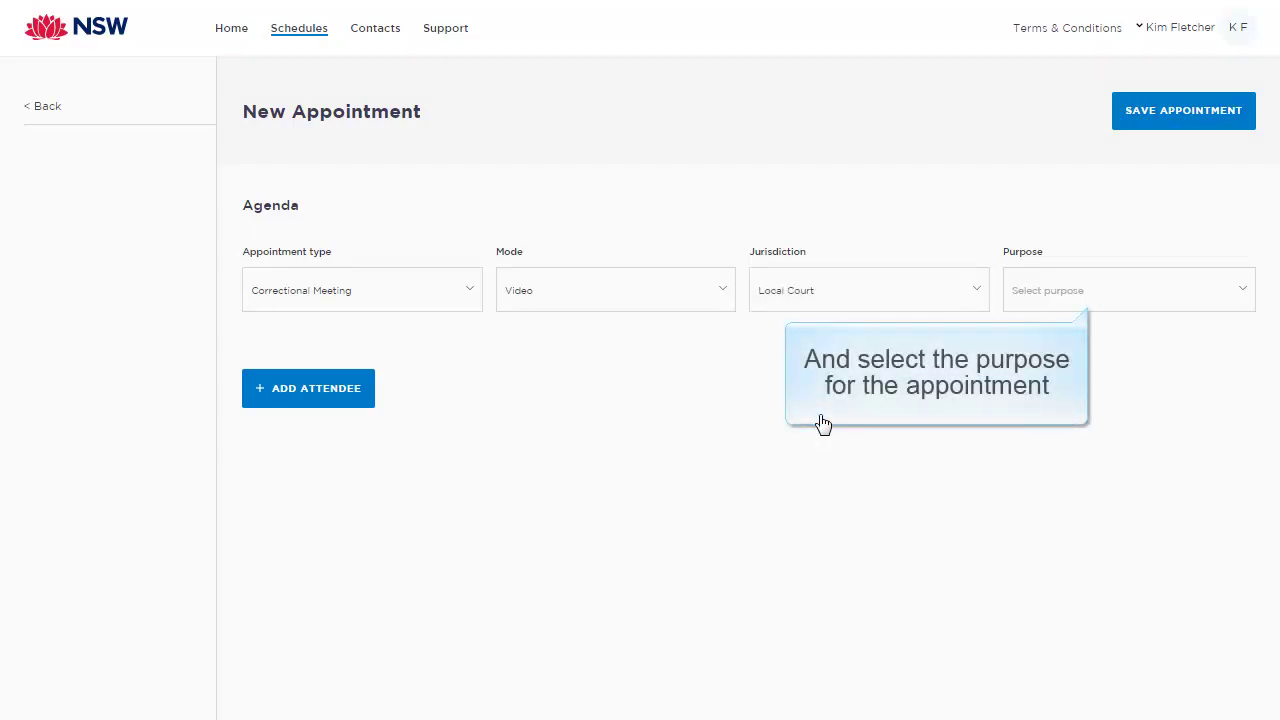
{"action": "left_click", "coordinate": [1243, 294]}
{"action": "left_click", "coordinate": [1144, 380]}
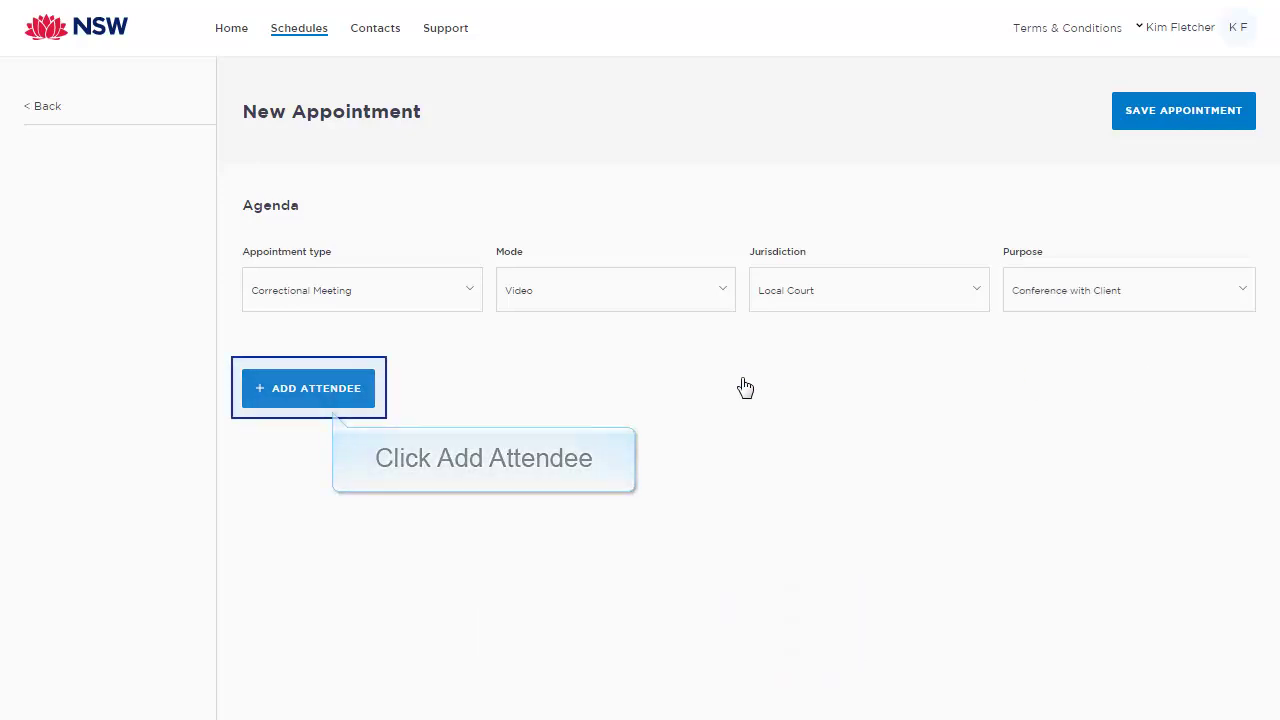
Step: Search by name and add the Sydney Legal Aid professional as the first attendee and owner
{"action": "left_click", "coordinate": [351, 402]}
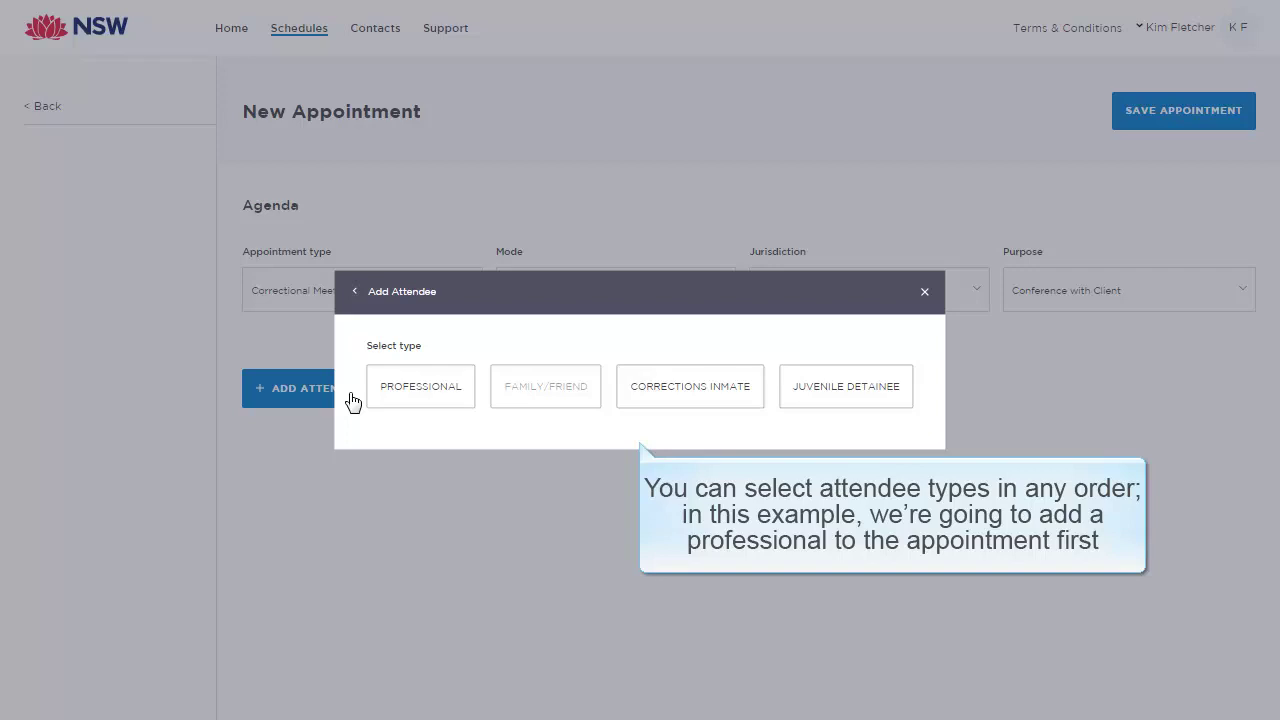
{"action": "left_click", "coordinate": [437, 396]}
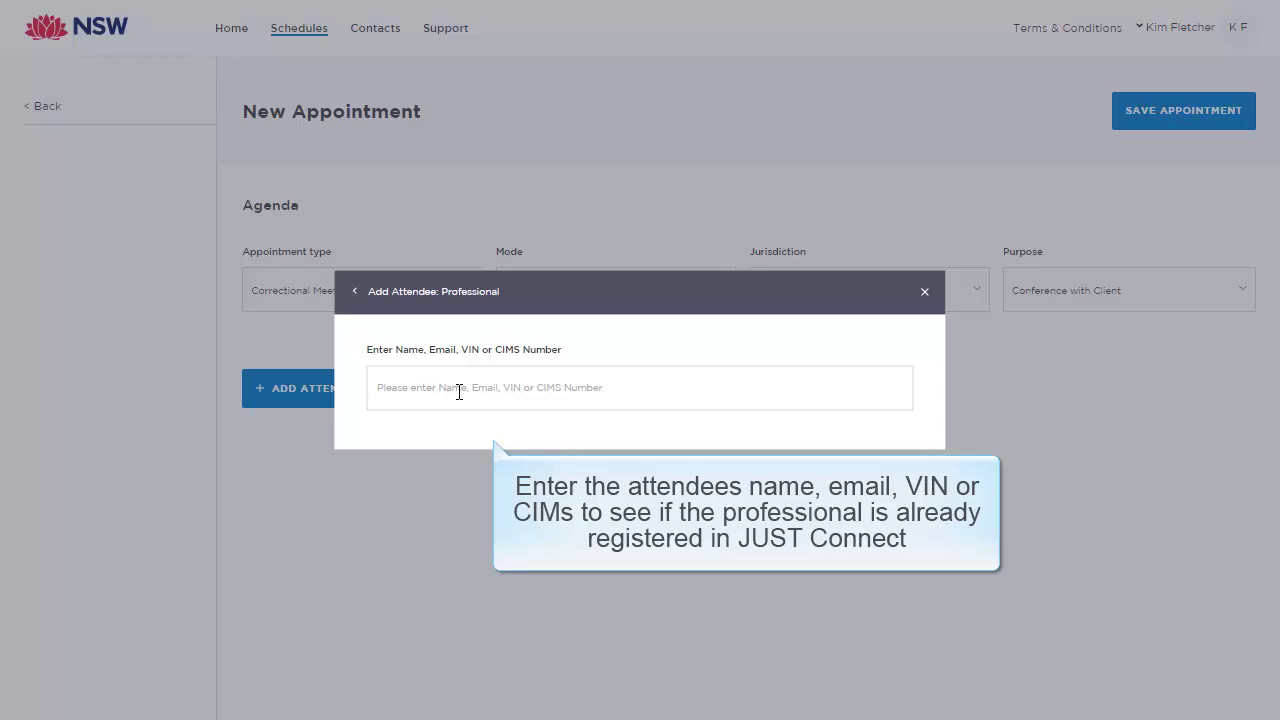
{"action": "left_click", "coordinate": [459, 392]}
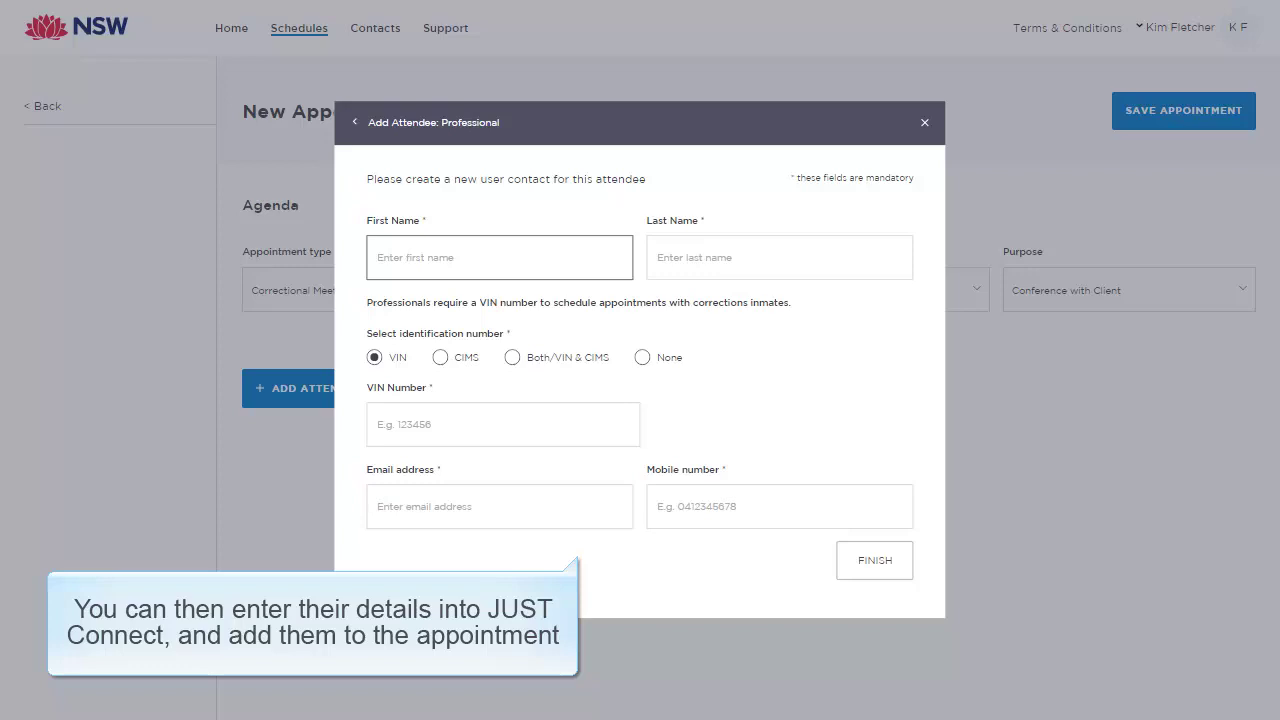
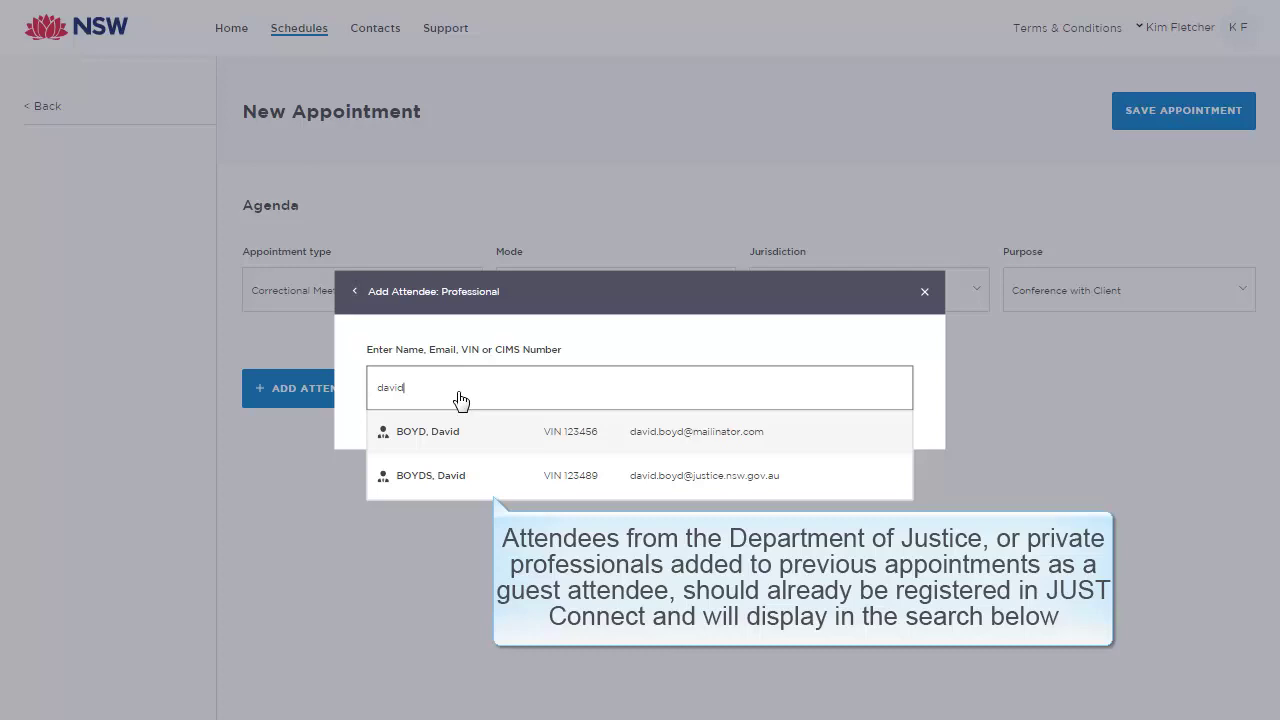
{"action": "left_click", "coordinate": [612, 449]}
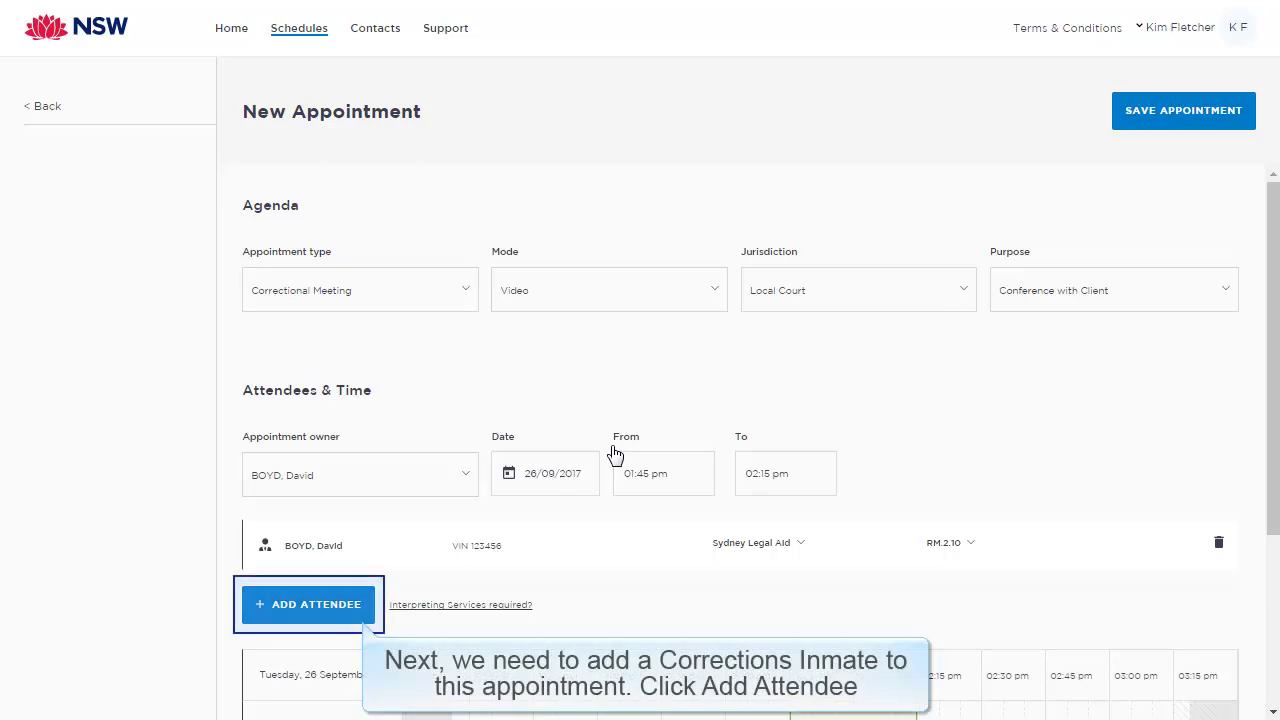
Step: Look up the John Morony CC inmate by MIN and add them as the second attendee
{"action": "left_click", "coordinate": [355, 607]}
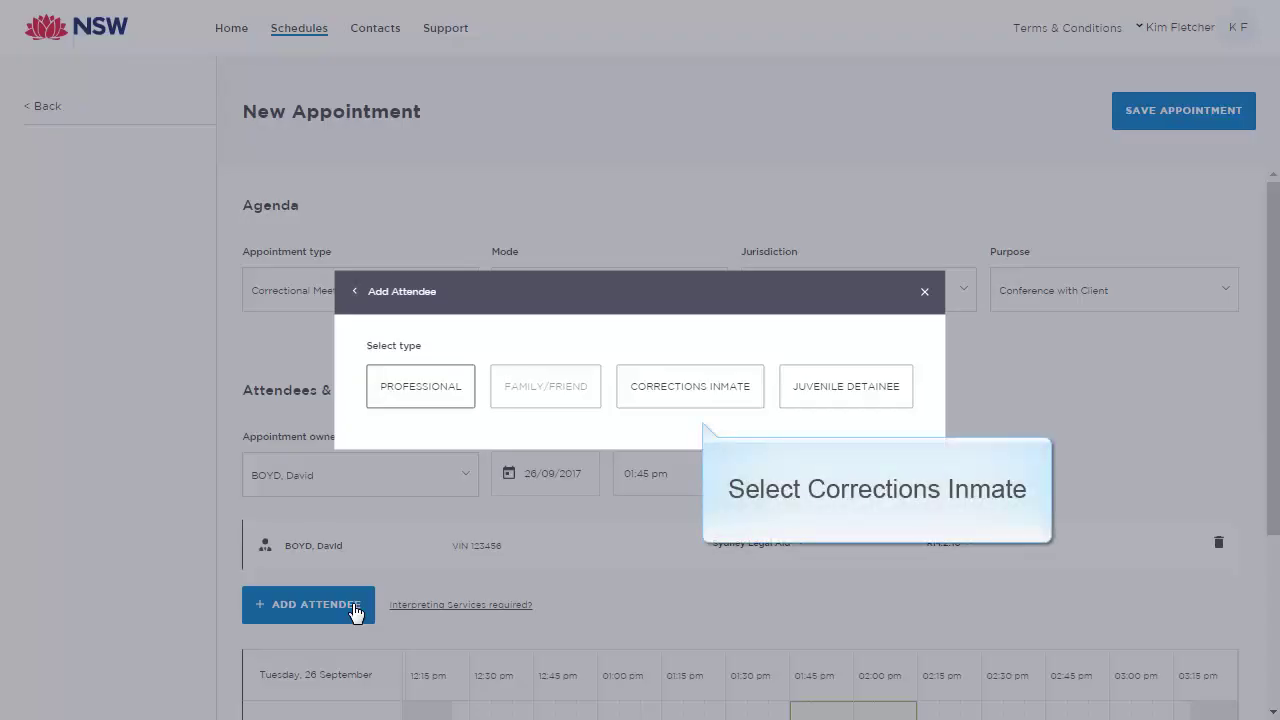
{"action": "left_click", "coordinate": [677, 395]}
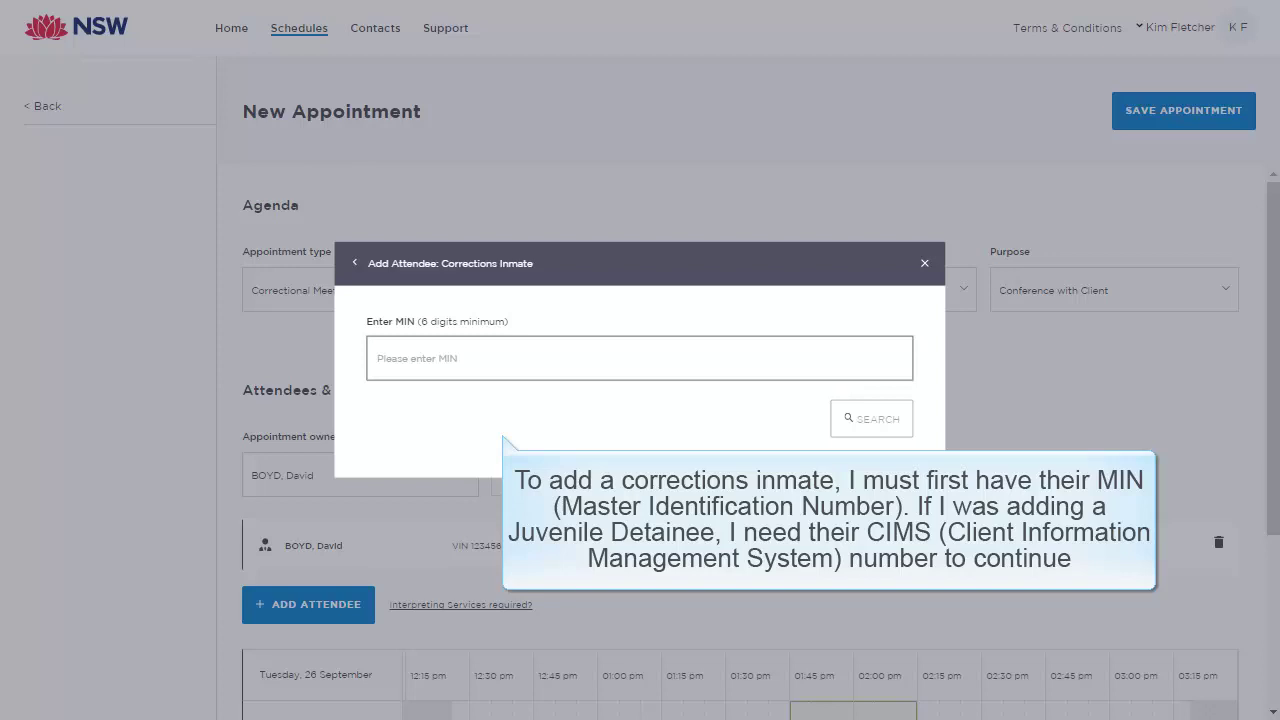
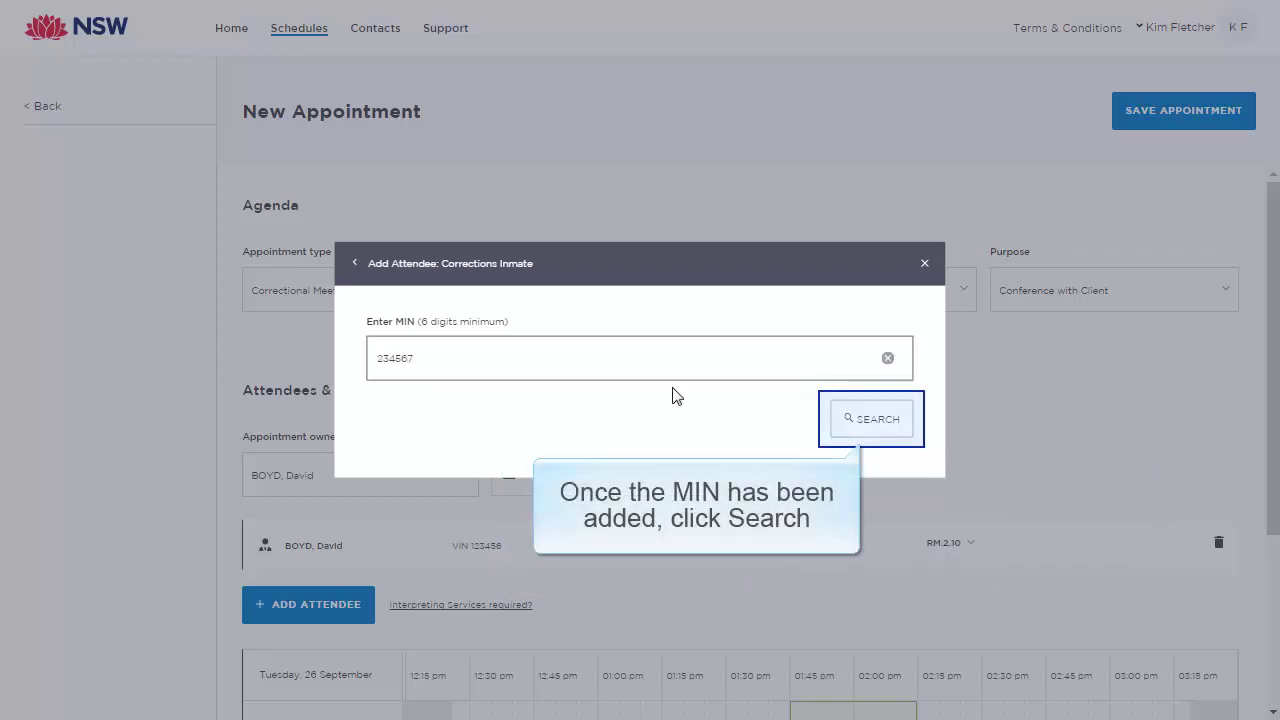
{"action": "left_click", "coordinate": [874, 419]}
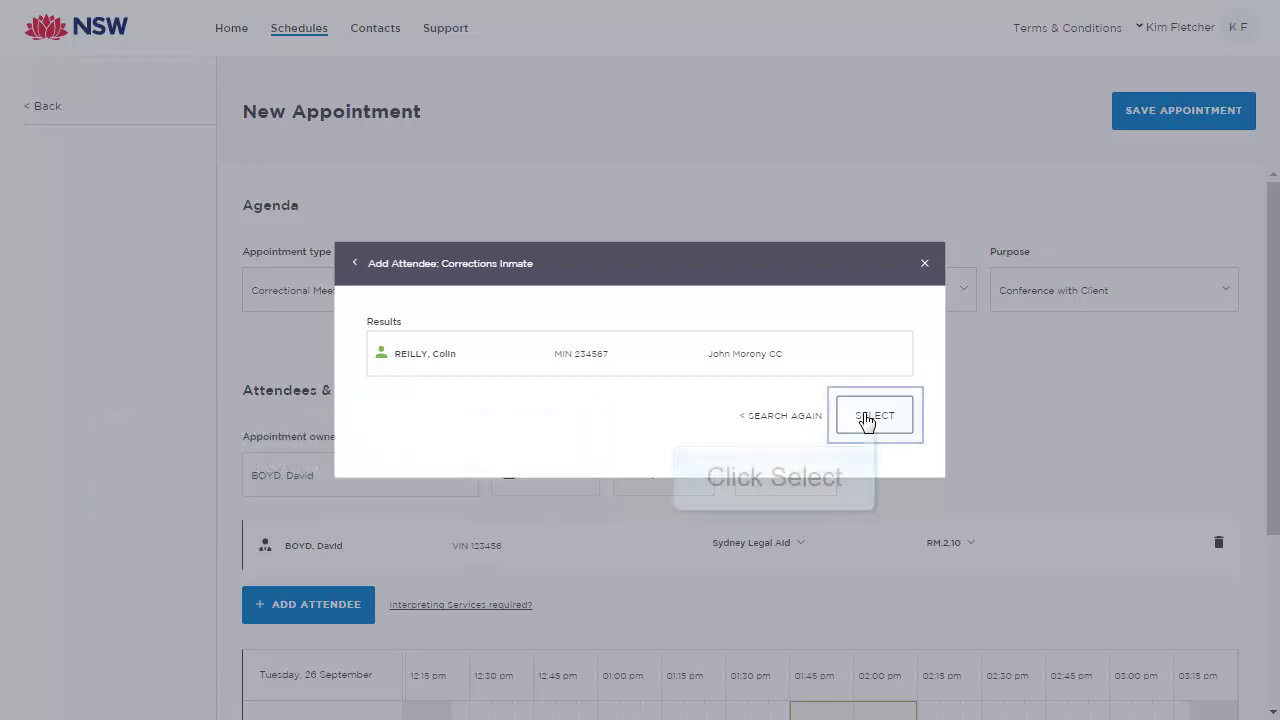
{"action": "left_click", "coordinate": [867, 420]}
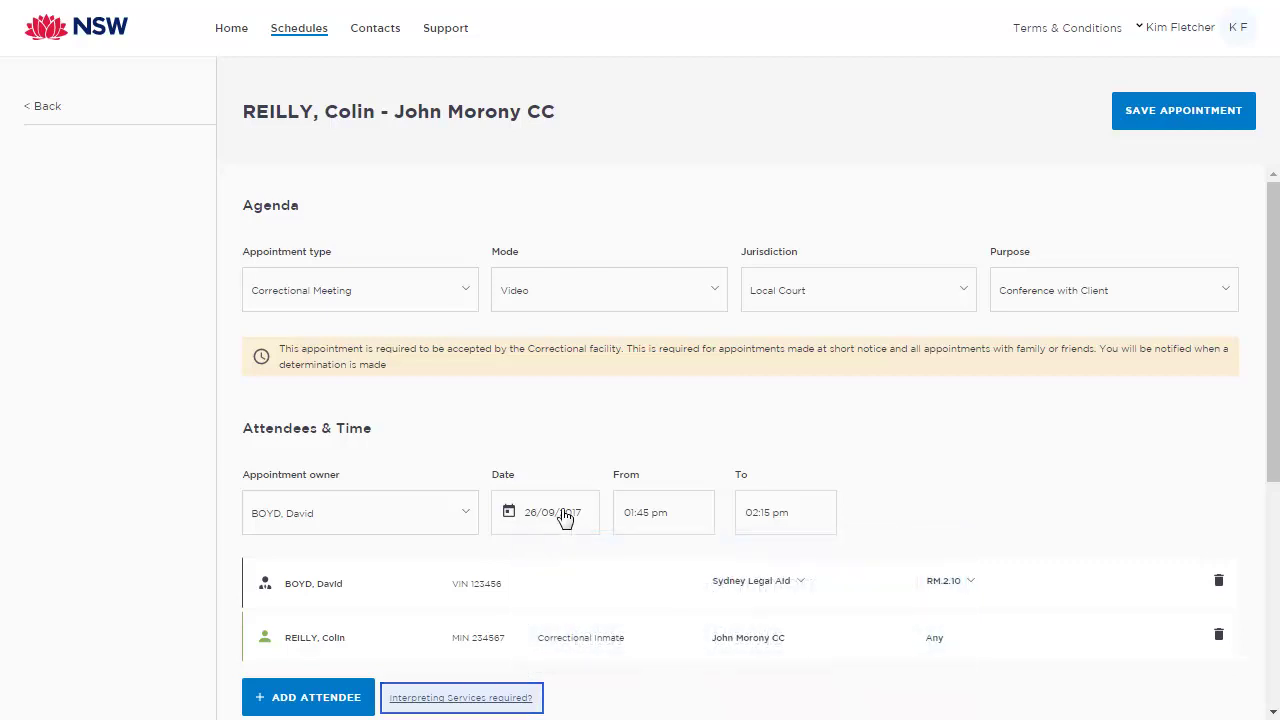
Step: Add an Interpreting Services interpreter as third attendee and review the 01:45–02:15 pm availability
{"action": "left_click", "coordinate": [499, 697]}
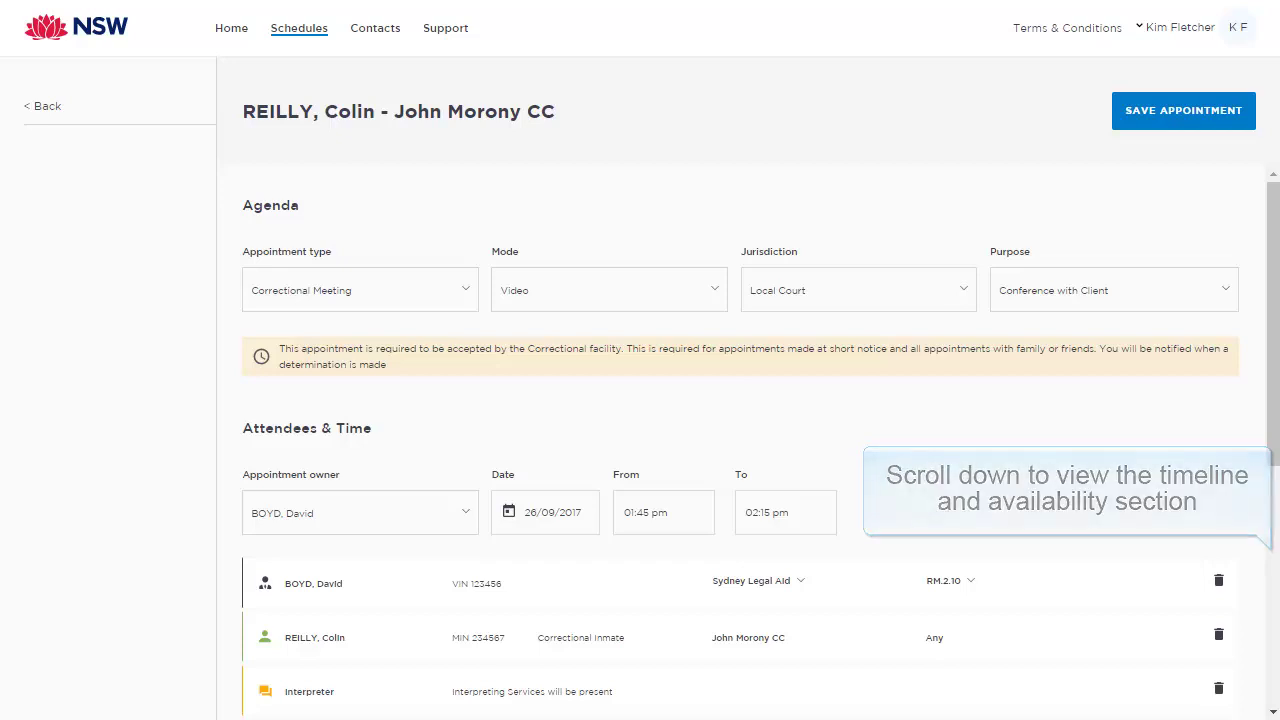
{"action": "scroll", "coordinate": [500, 695], "scroll_direction": "down", "scroll_amount": 3}
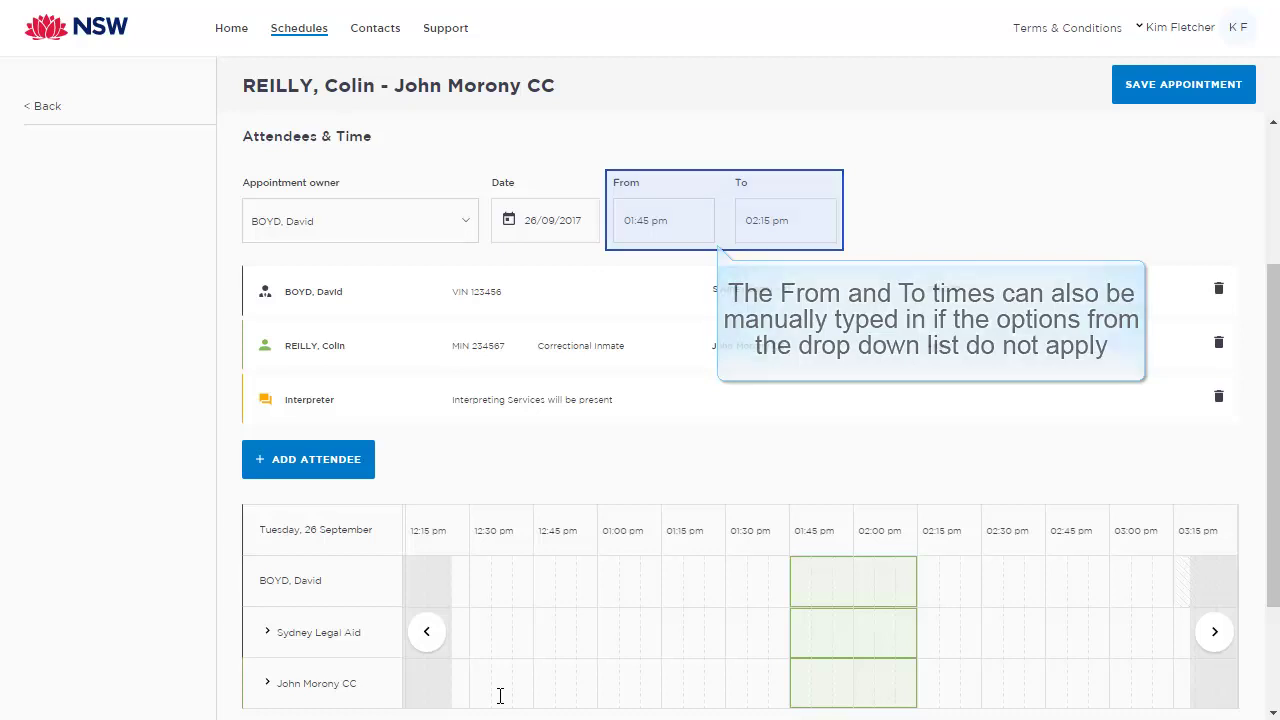
Step: Set the date to 28/09/2017 and time to 11:00–11:45 am, keeping Sydney Legal Aid as location
{"action": "left_click", "coordinate": [580, 225]}
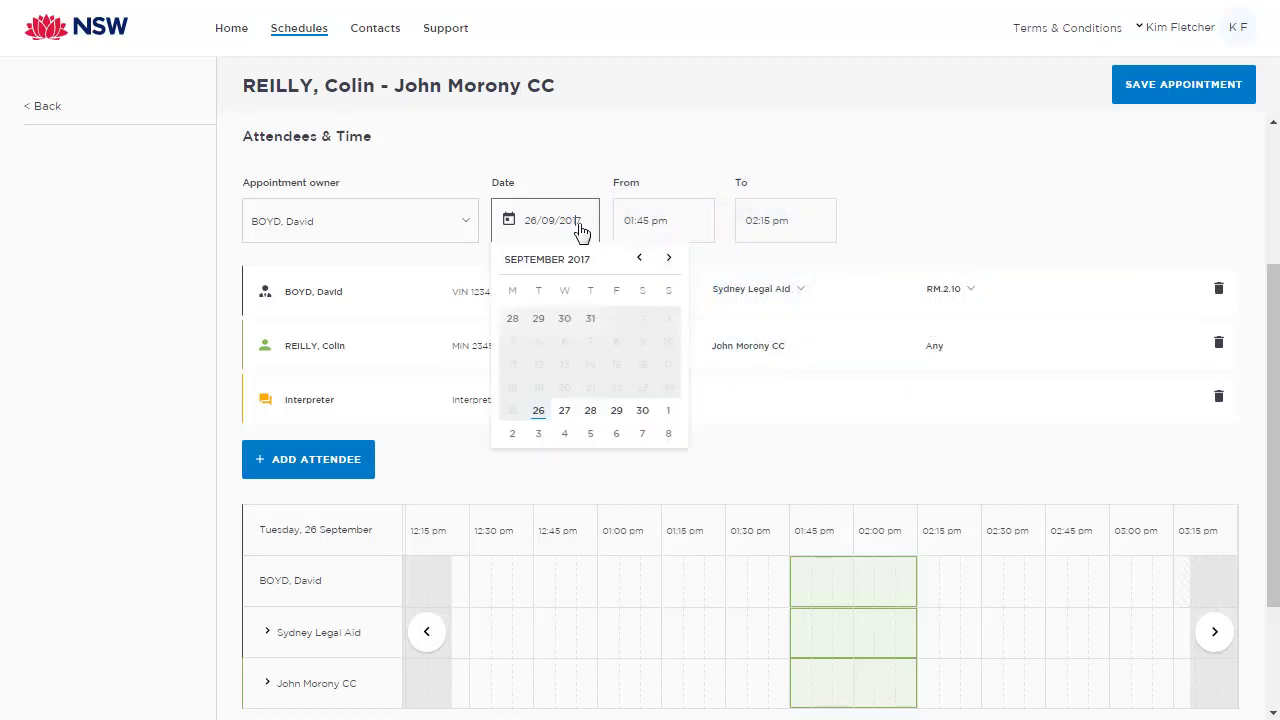
{"action": "left_click", "coordinate": [591, 410]}
{"action": "left_click", "coordinate": [689, 220]}
{"action": "scroll", "coordinate": [706, 317], "scroll_direction": "up", "scroll_amount": 3}
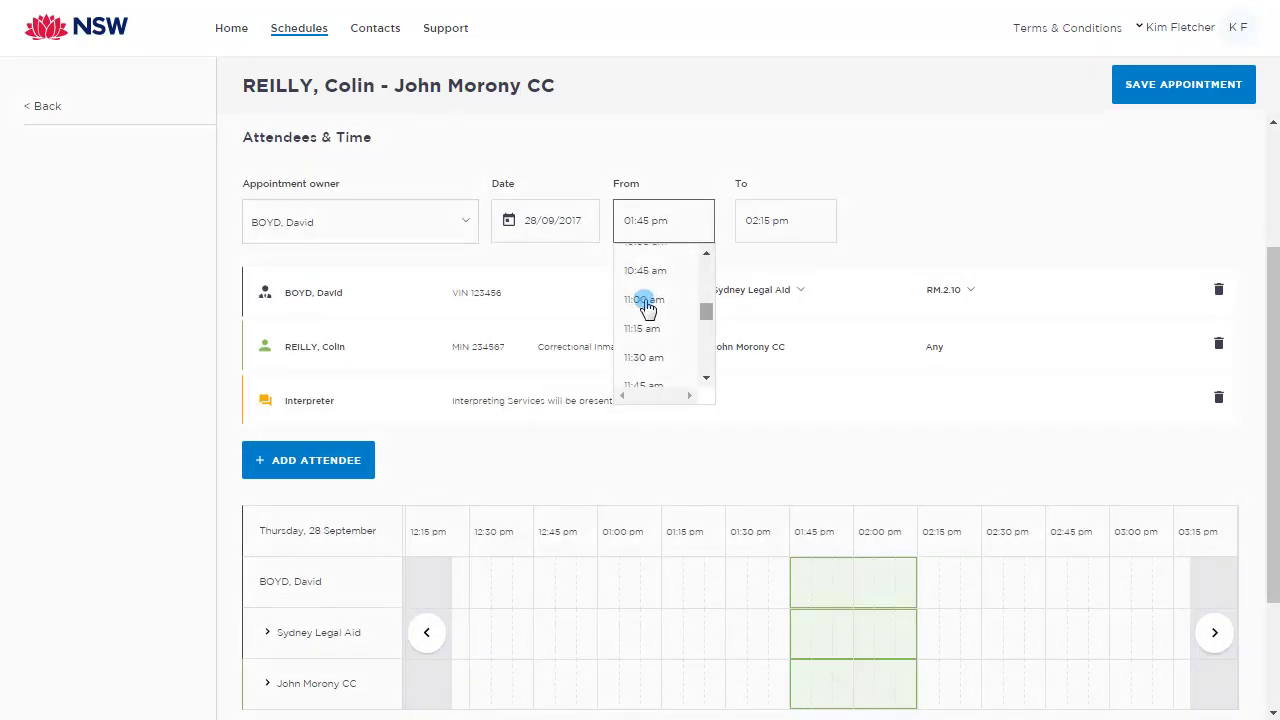
{"action": "left_click", "coordinate": [646, 296]}
{"action": "left_click", "coordinate": [805, 221]}
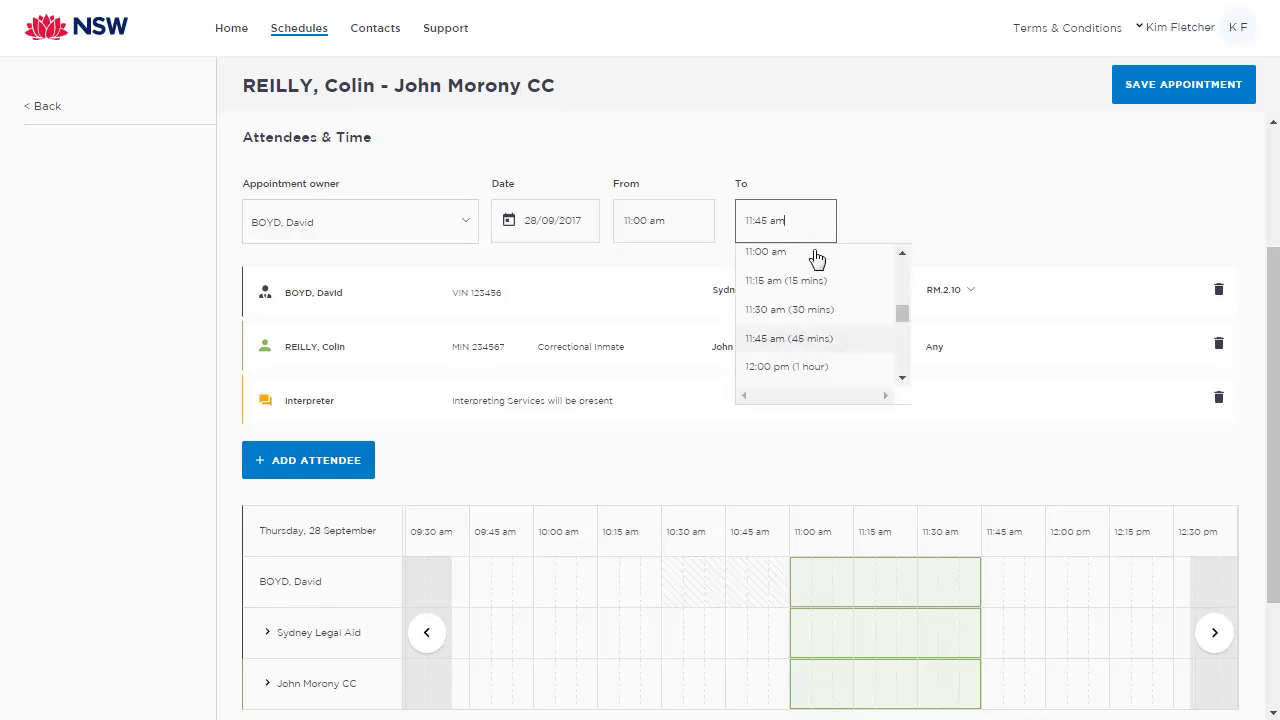
{"action": "left_click", "coordinate": [818, 336]}
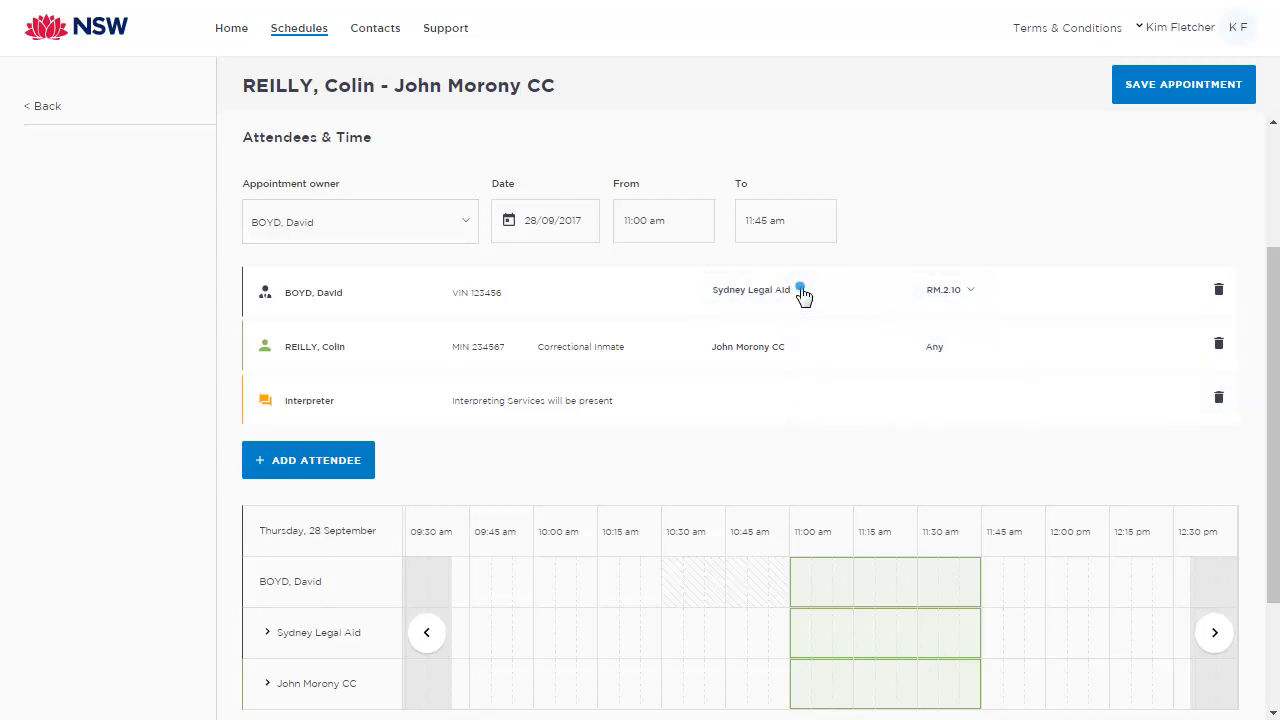
{"action": "left_click", "coordinate": [801, 291]}
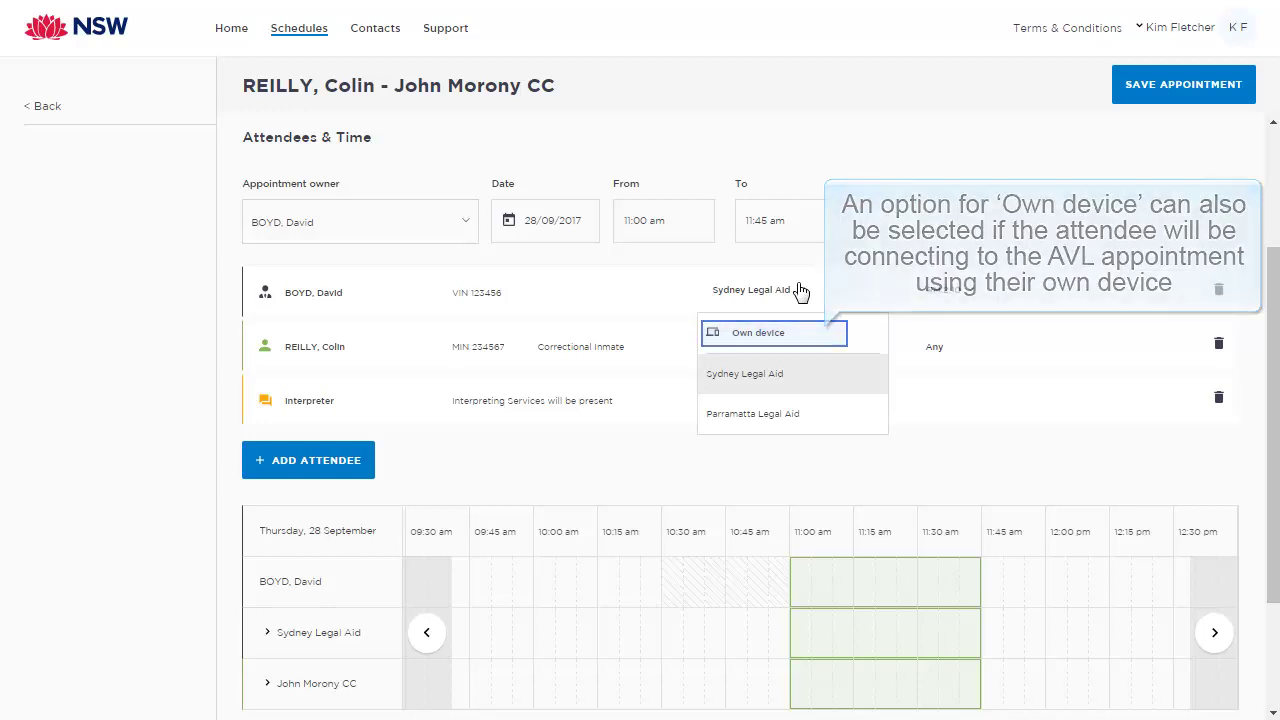
{"action": "left_click", "coordinate": [801, 291]}
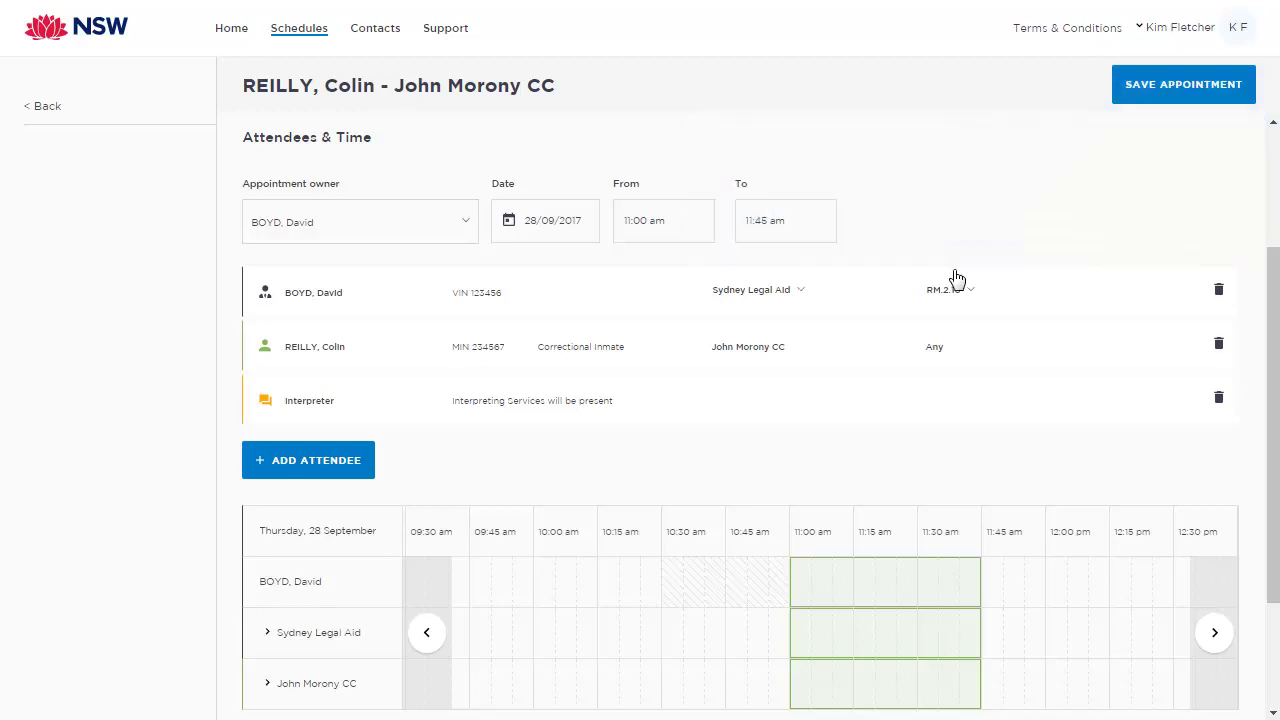
Step: Save the appointment and acknowledge the Appointment scheduled confirmation
{"action": "left_click", "coordinate": [1157, 88]}
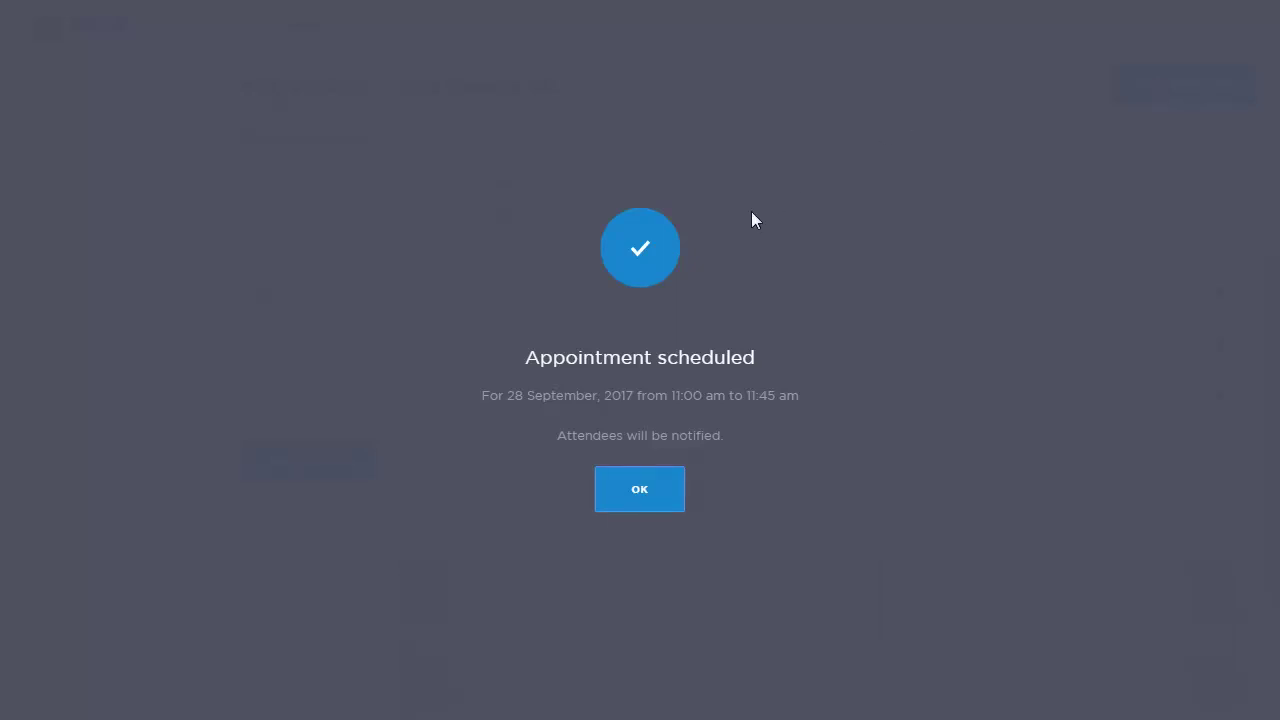
{"action": "left_click", "coordinate": [663, 492]}
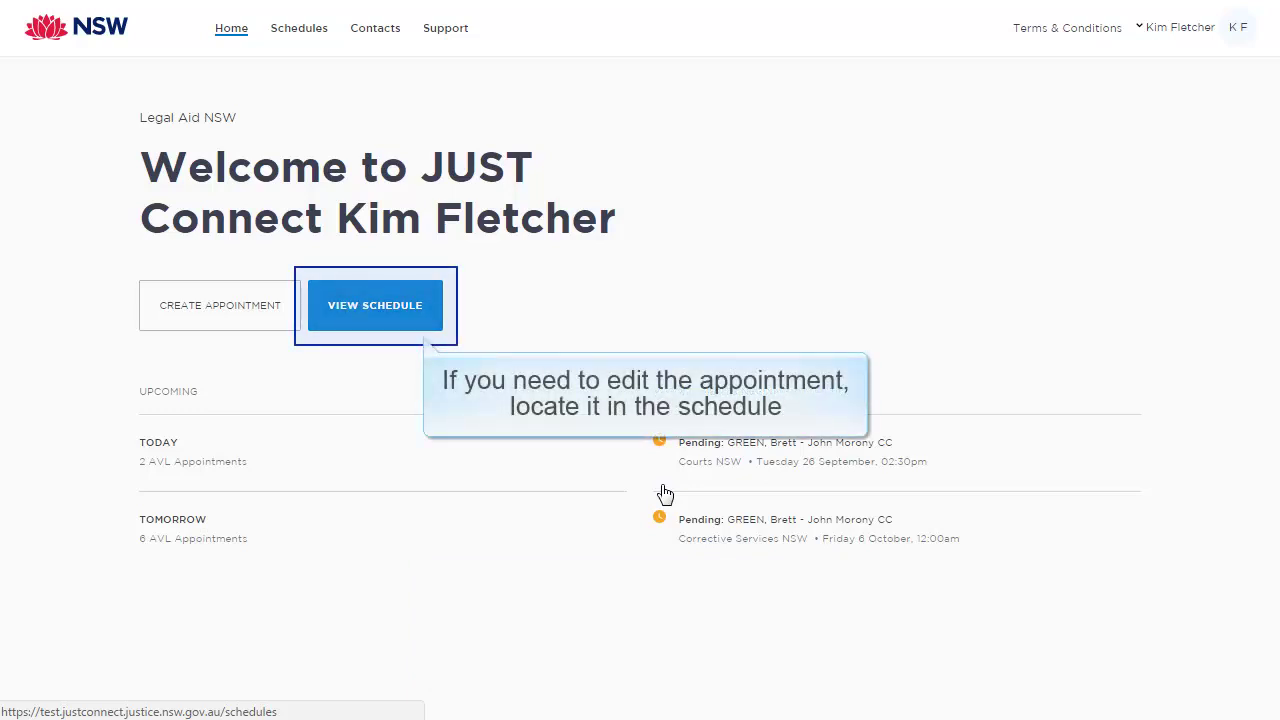
Step: Open Thursday 28 September's 11:00 appointment from the weekly schedule in edit mode
{"action": "left_click", "coordinate": [395, 304]}
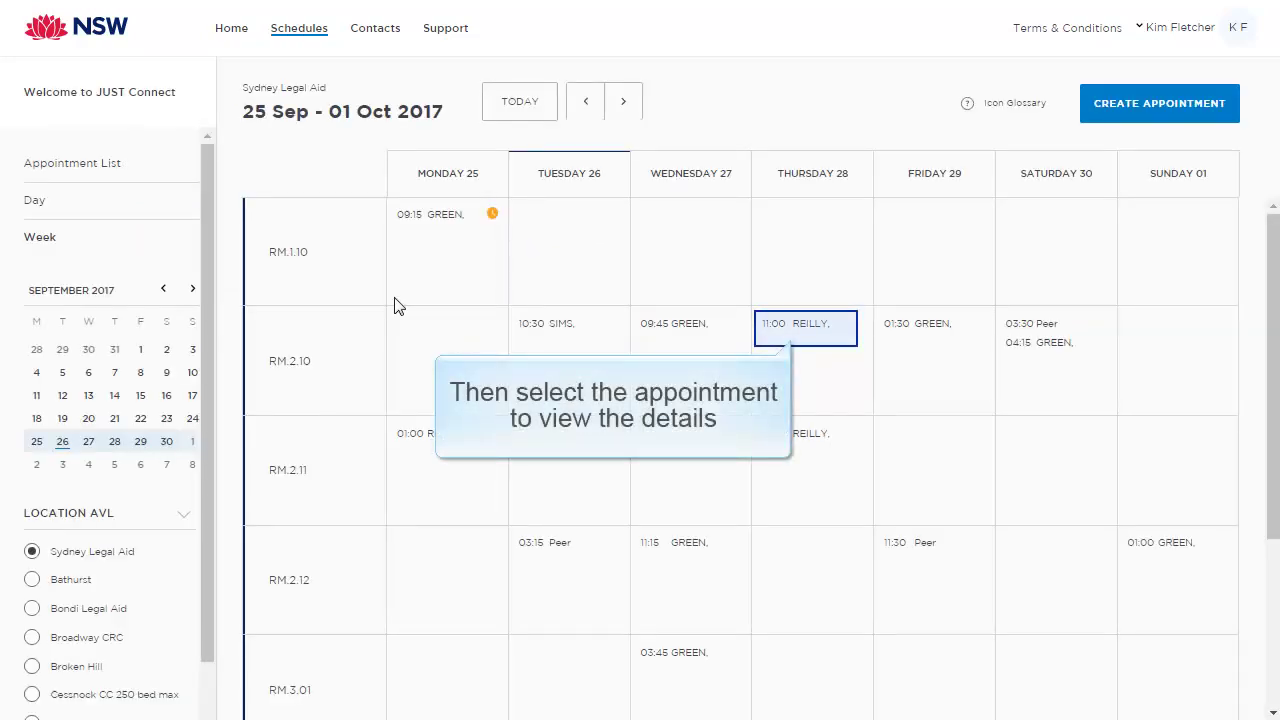
{"action": "left_click", "coordinate": [808, 324]}
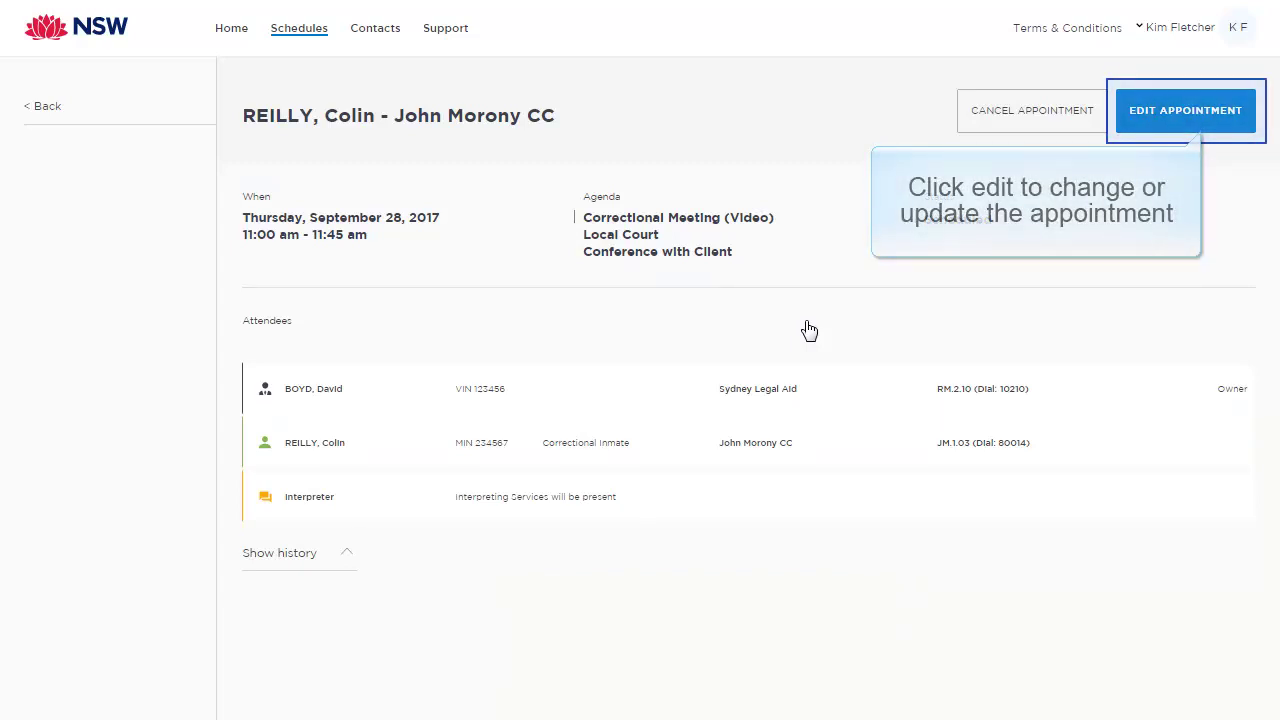
{"action": "left_click", "coordinate": [1170, 109]}
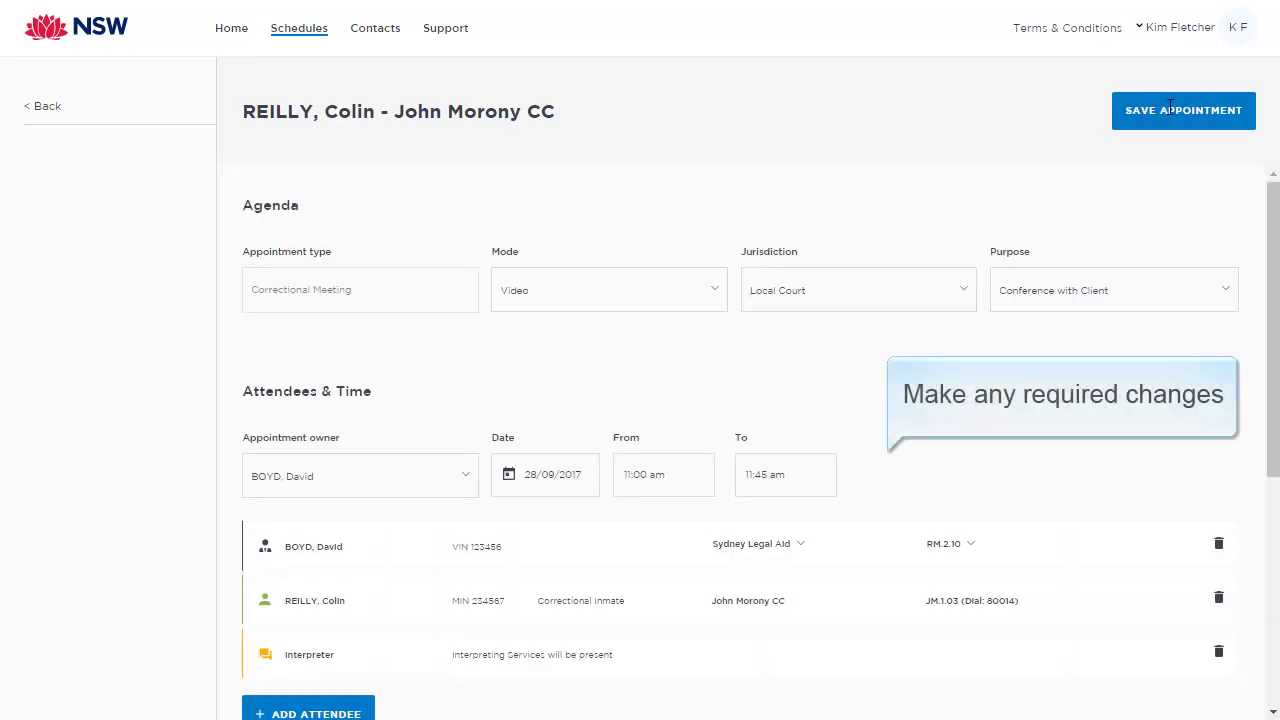
Step: Change the appointment's start time to 12:45 pm
{"action": "left_click", "coordinate": [660, 474]}
{"action": "scroll", "coordinate": [660, 600], "scroll_direction": "down", "scroll_amount": 2}
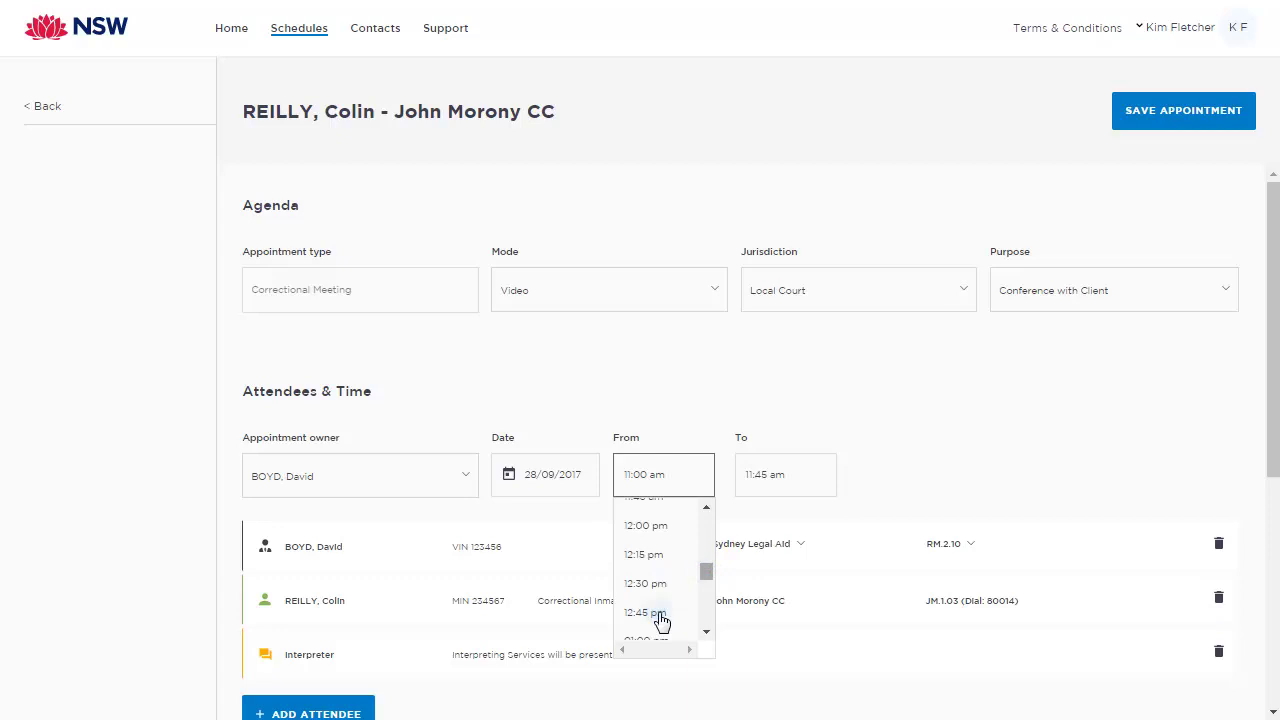
{"action": "left_click", "coordinate": [660, 615]}
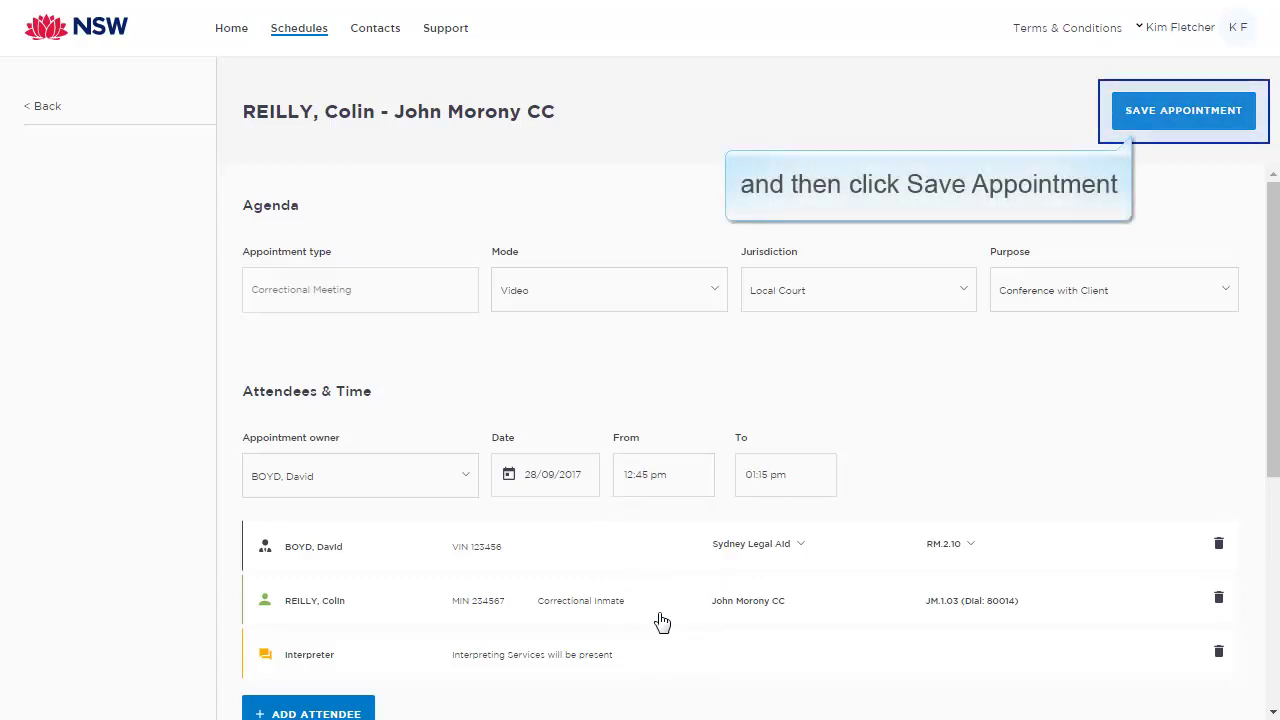
Step: Save the updated 12:45–01:15 pm appointment and display its change history
{"action": "left_click", "coordinate": [1198, 124]}
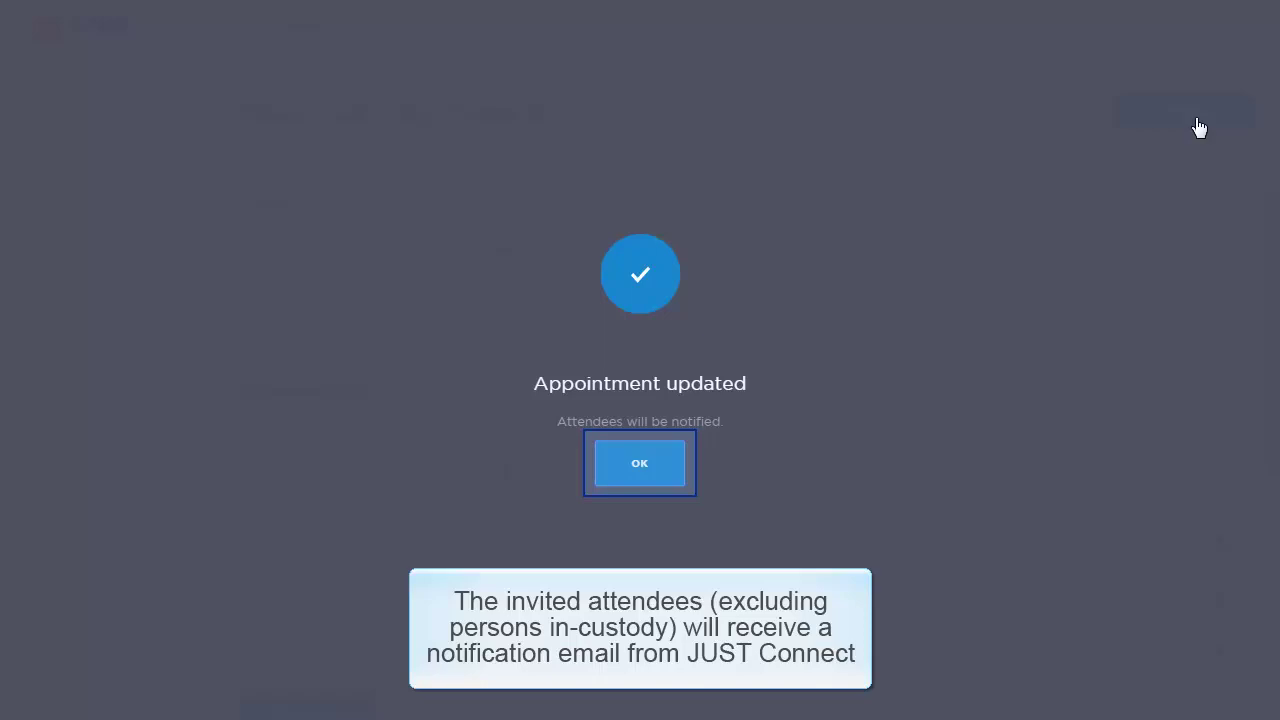
{"action": "left_click", "coordinate": [667, 471]}
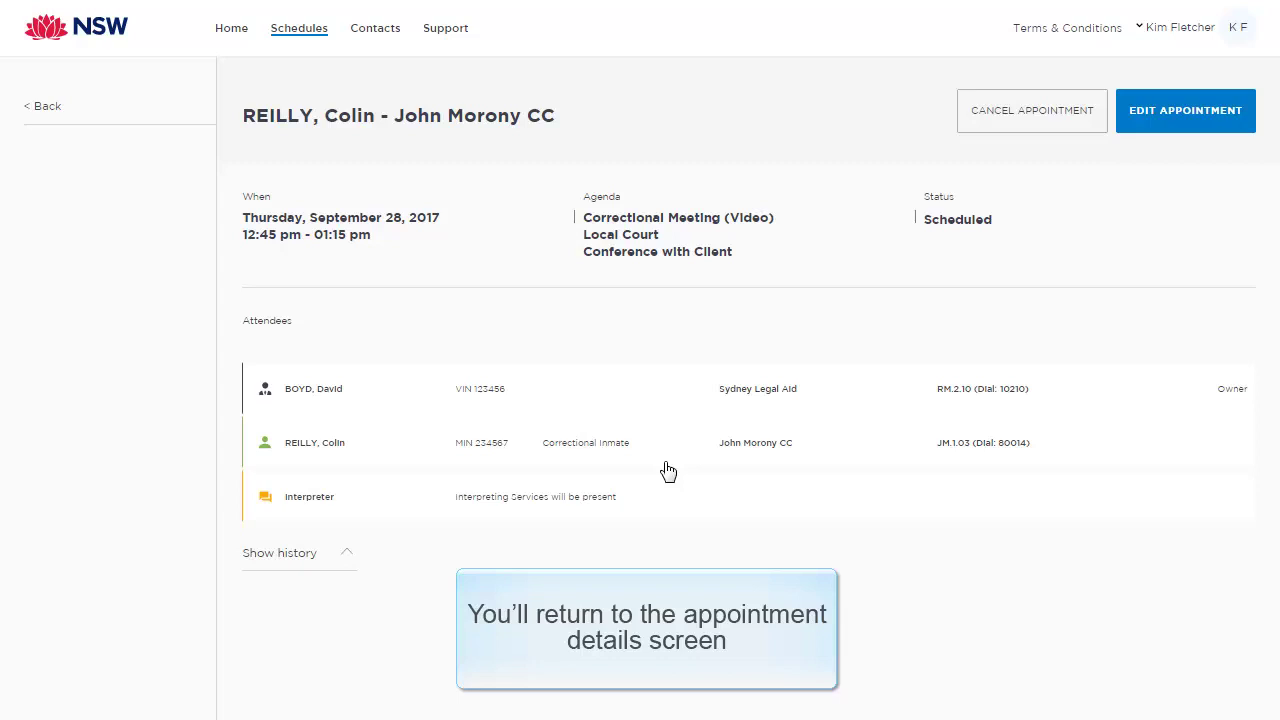
{"action": "left_click", "coordinate": [350, 556]}
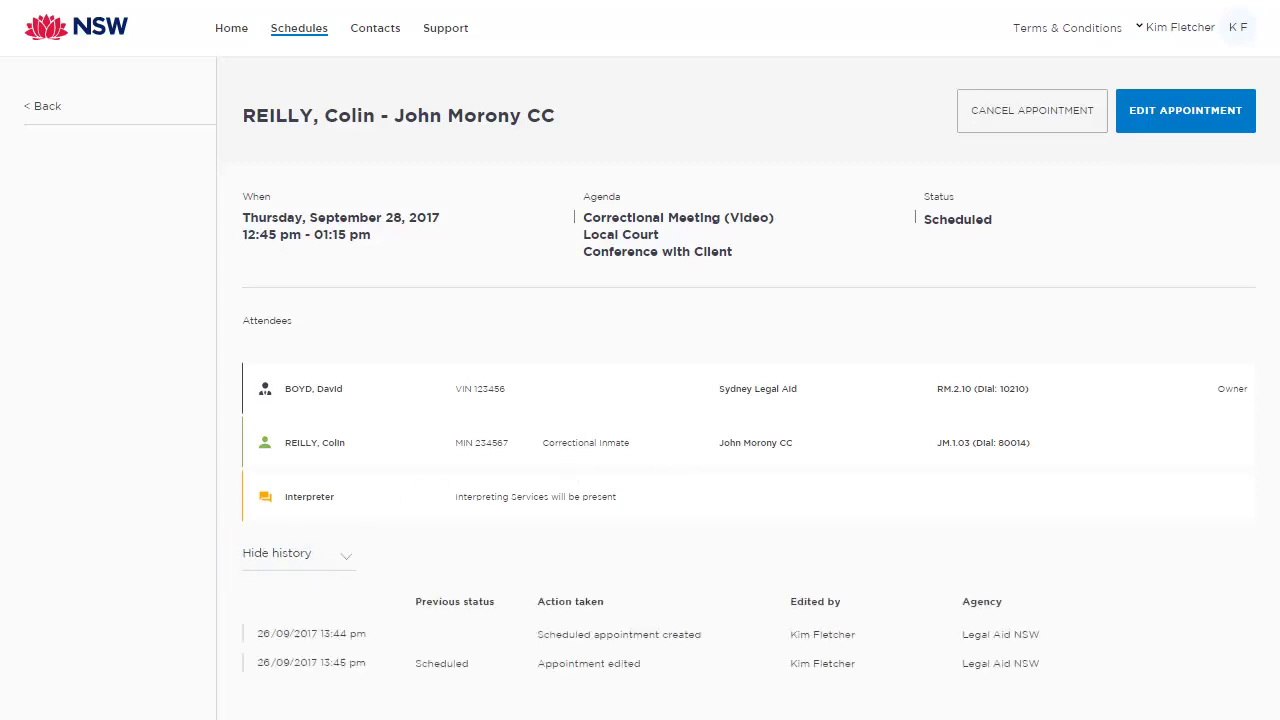